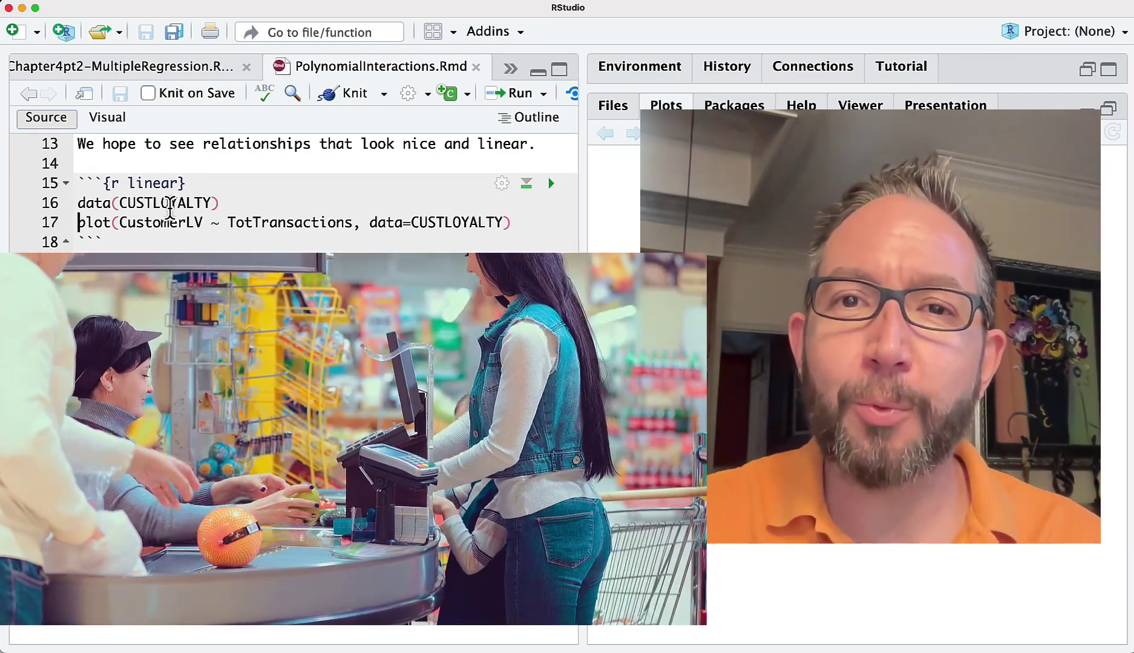
Load CUSTLOYALTY and plot CustomerLV against TotTransactions from lines 16–17
key("super+Return")
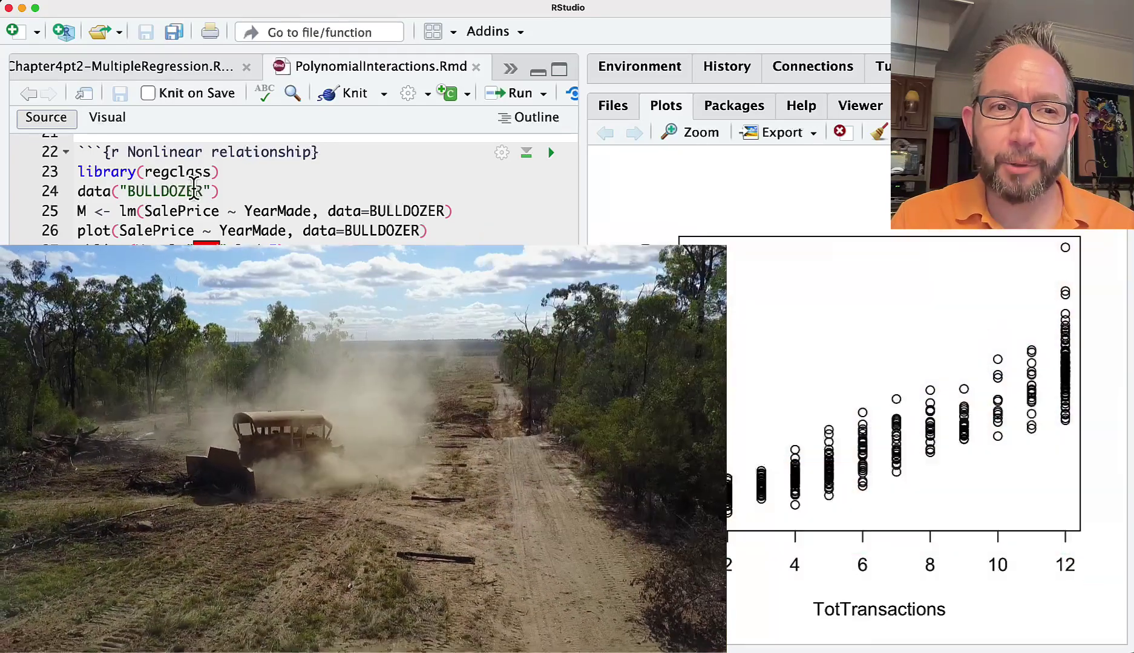
Fit SalePrice ~ YearMade on BULLDOZER, plot it with a red abline, then plot residuals versus predictions
key("super+Return")
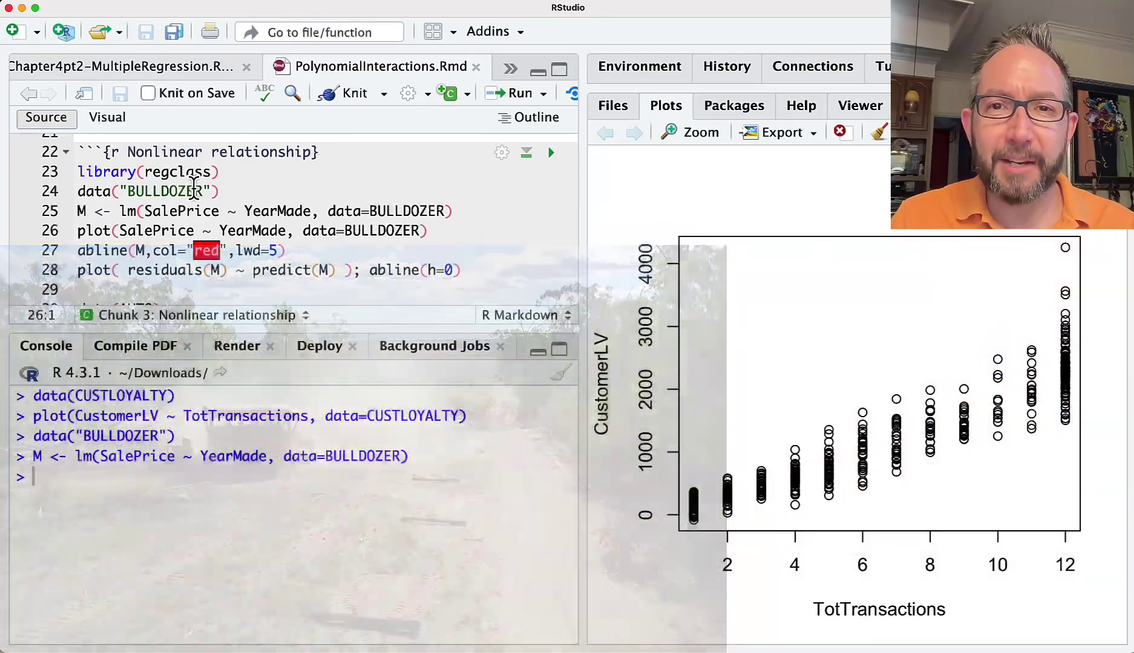
key("super+Return")
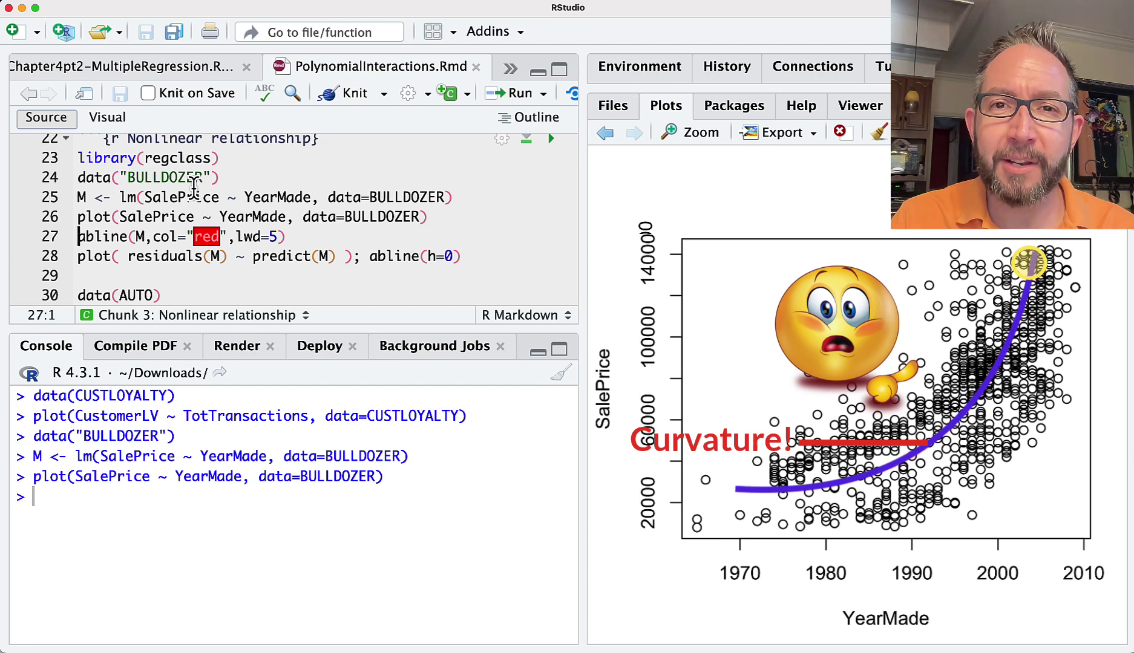
key("super+Return")
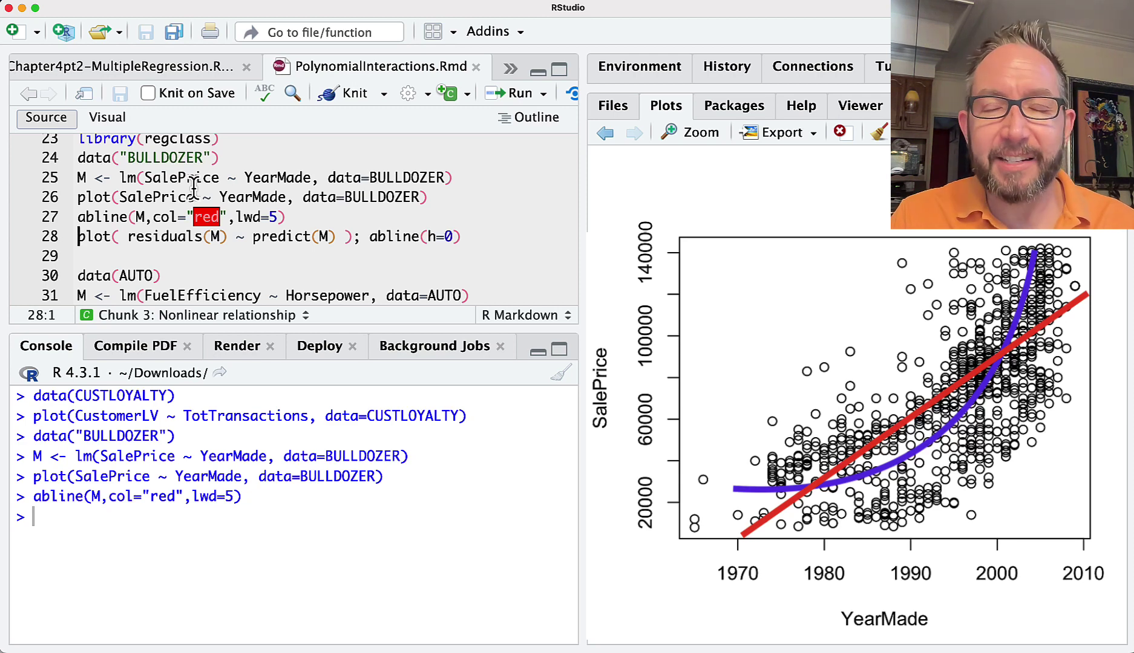
key("ctrl+Return")
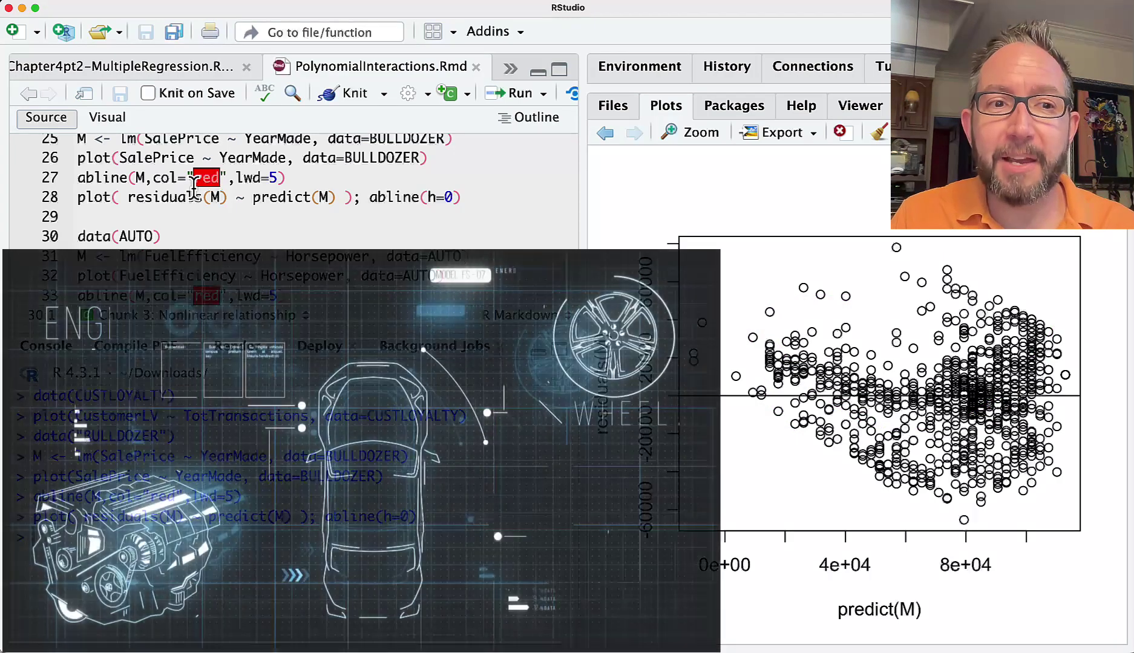
Run the AUTO Horsepower and SPEED AverageSpeed FuelEfficiency models with red fitted lines and residual plots
scroll(194, 190, "down", 1)
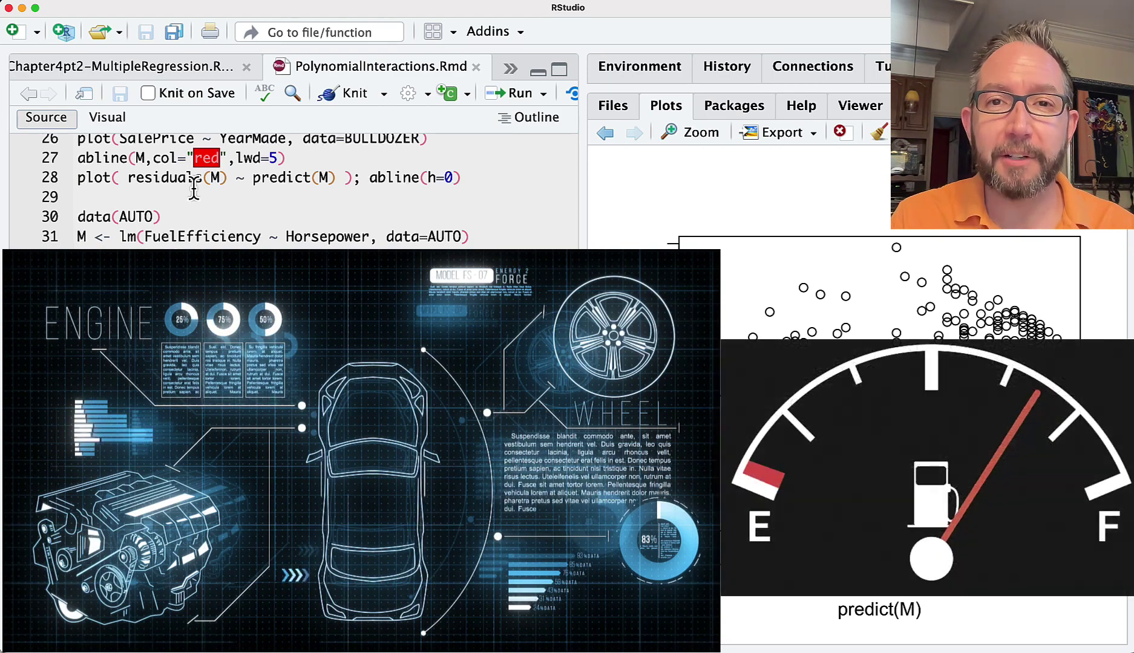
key("super+Return")
key("super+Return")
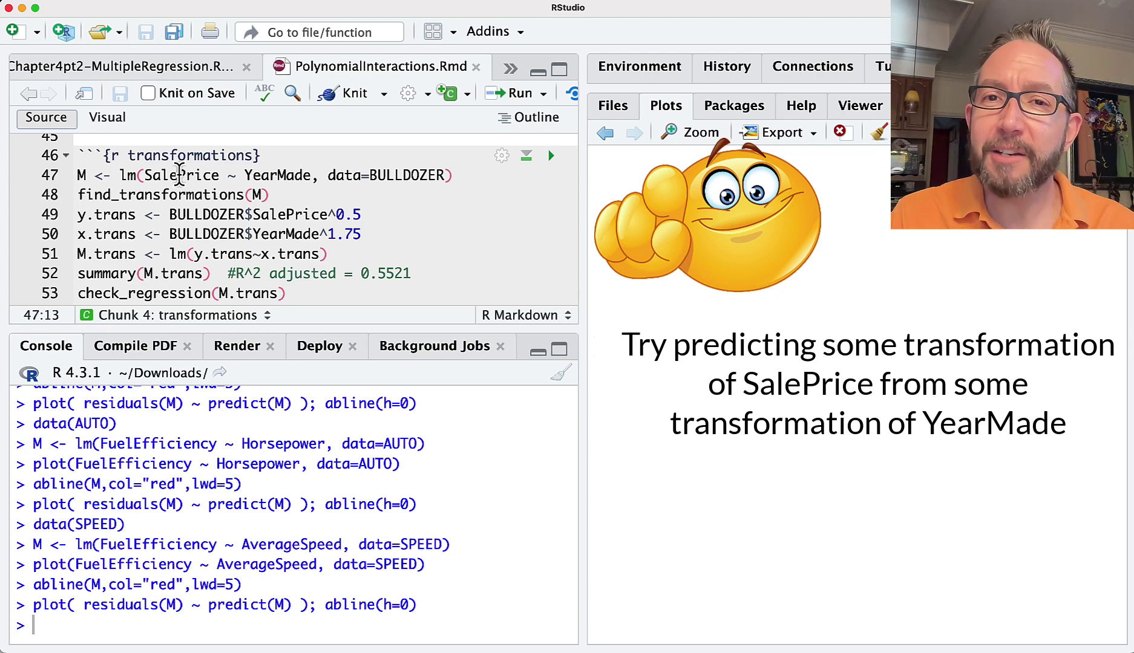
Refit the BULLDOZER model and run find_transformations(M), showing YearMade^1.75, SalePrice^0.5 topping at 0.553
key("super+Return")
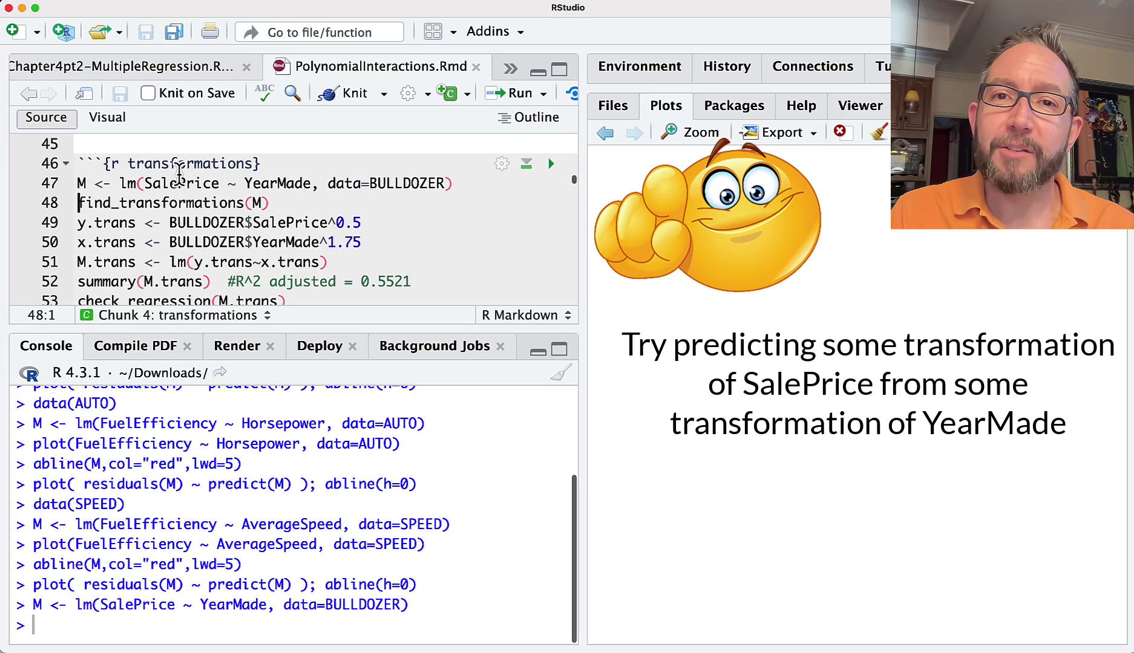
key("super+Return")
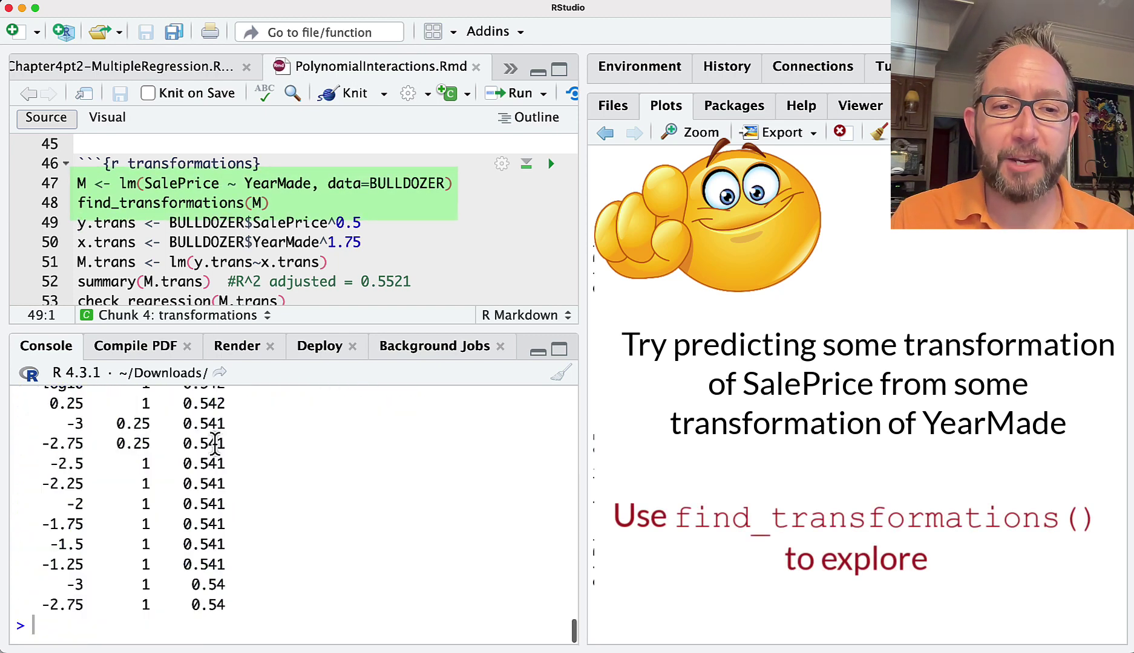
scroll(203, 507, "up", 3)
scroll(203, 507, "up", 10)
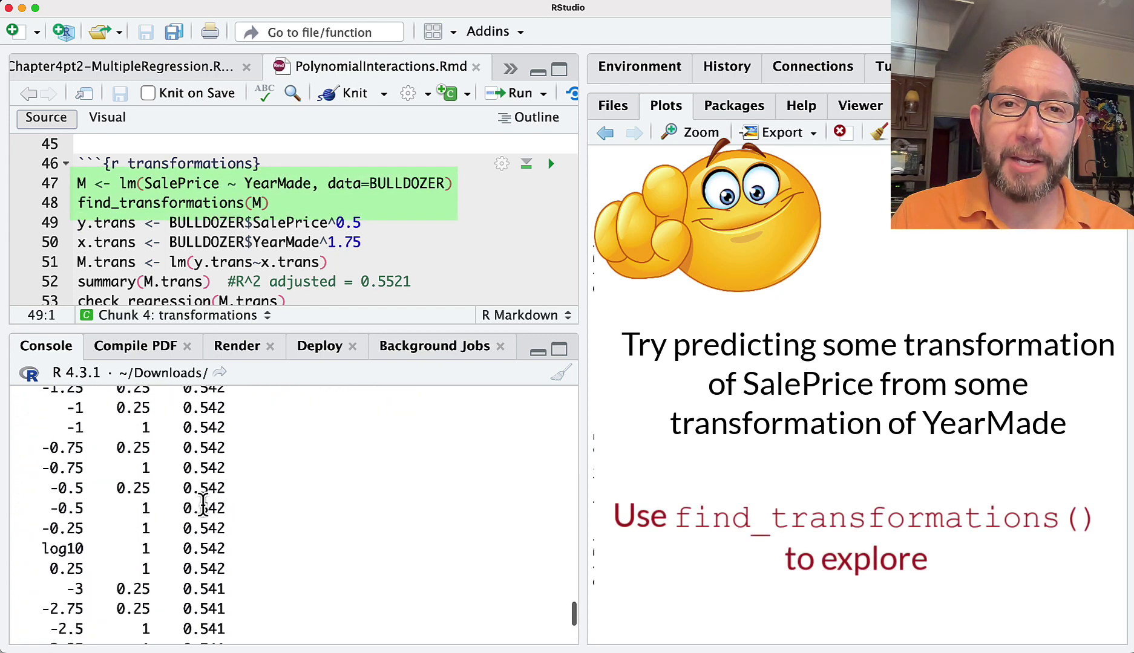
scroll(204, 507, "up", 10)
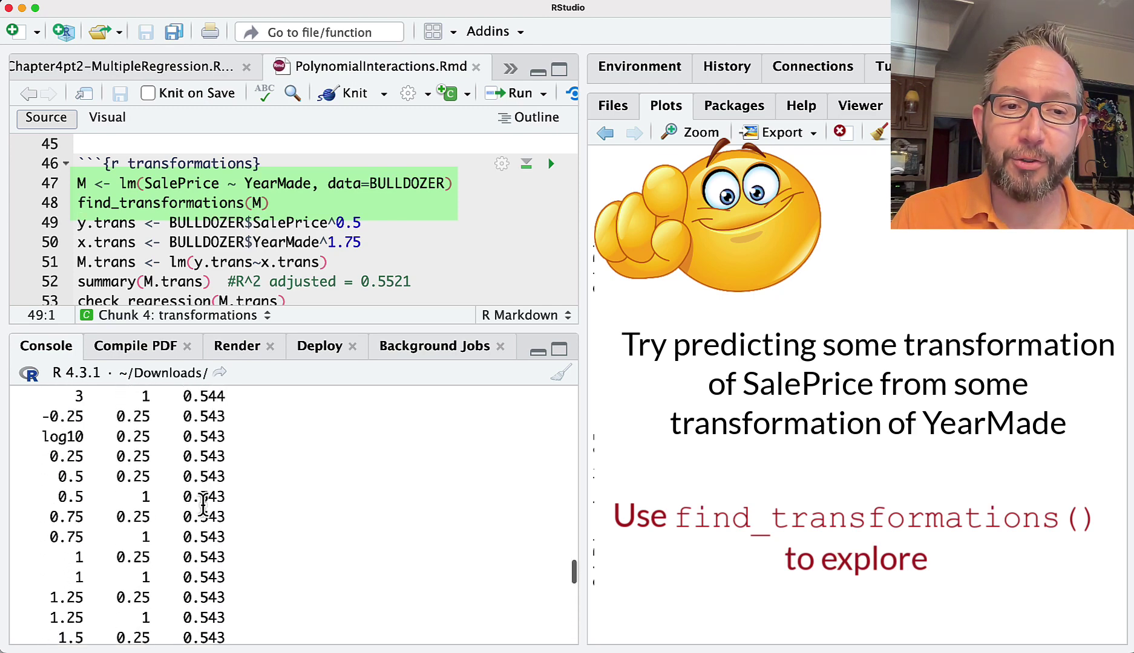
scroll(203, 507, "up", 15)
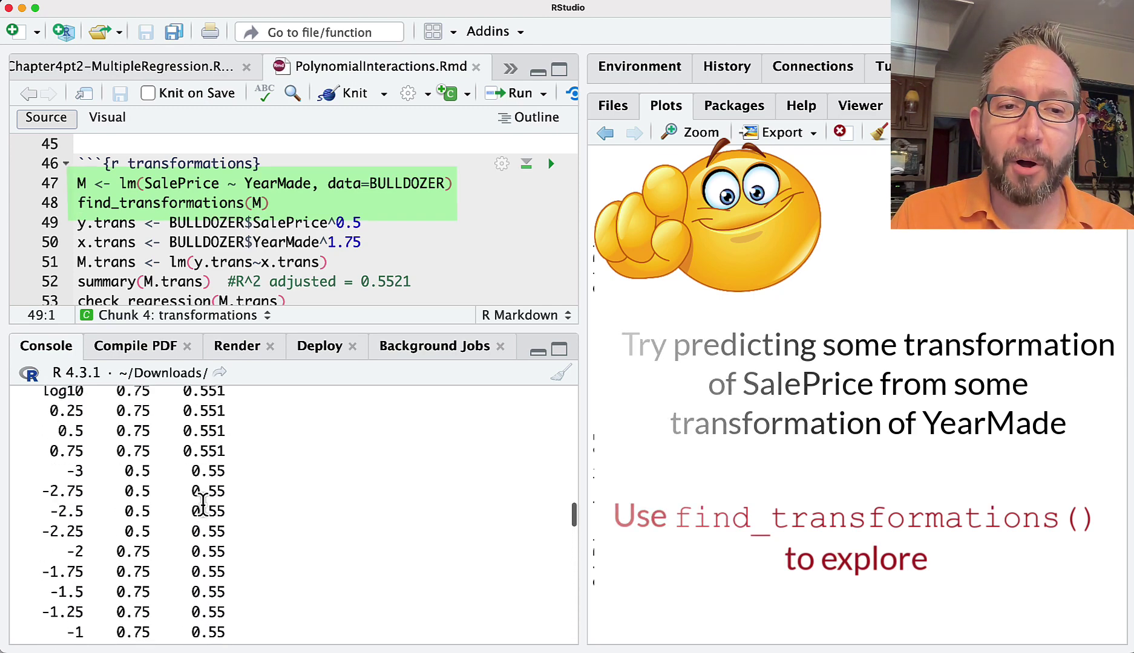
scroll(203, 507, "up", 12)
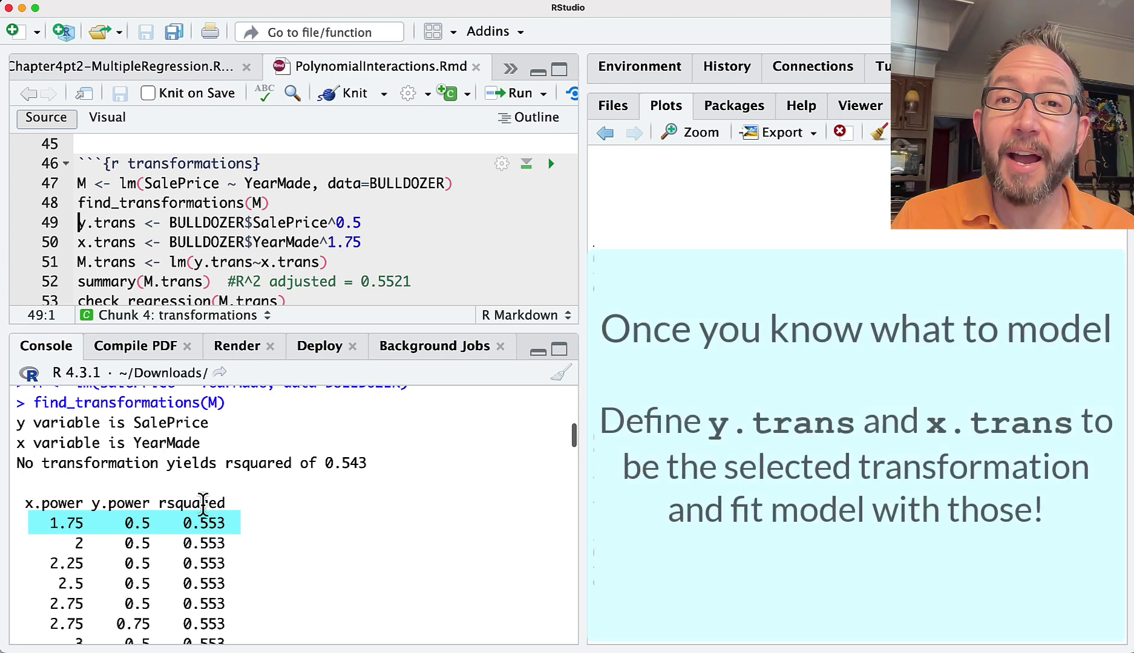
Define y.trans and x.trans, fit and summarize M.trans, and run check_regression on it
left_click(227, 221)
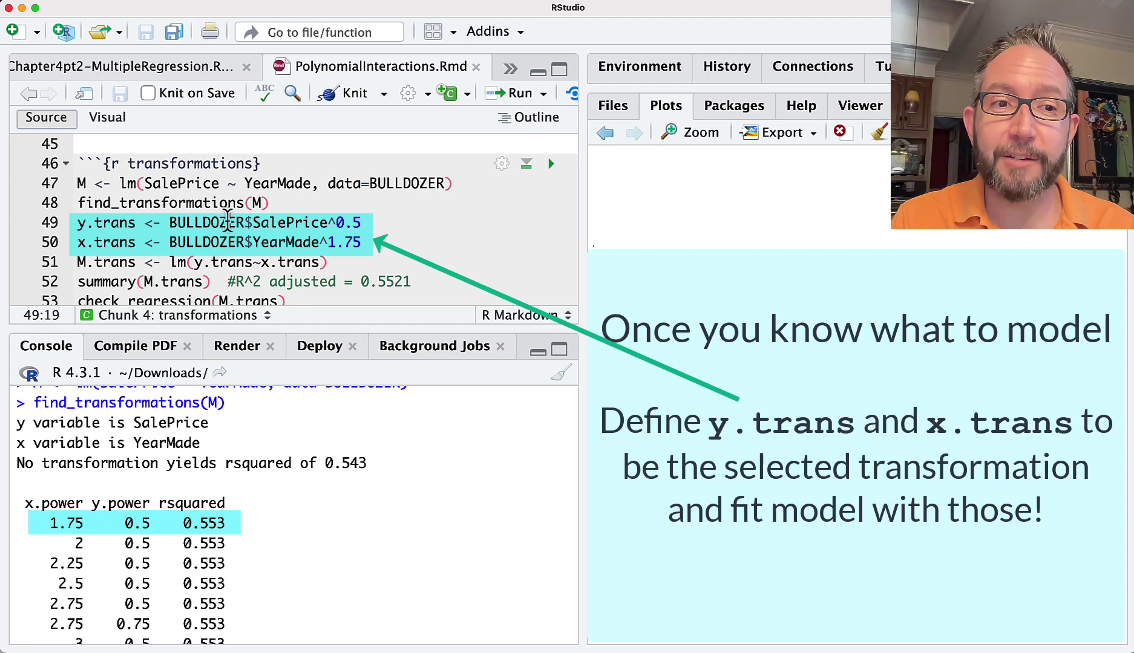
key("super+Return")
key("super+Return")
key("super+Return")
key("super+Return")
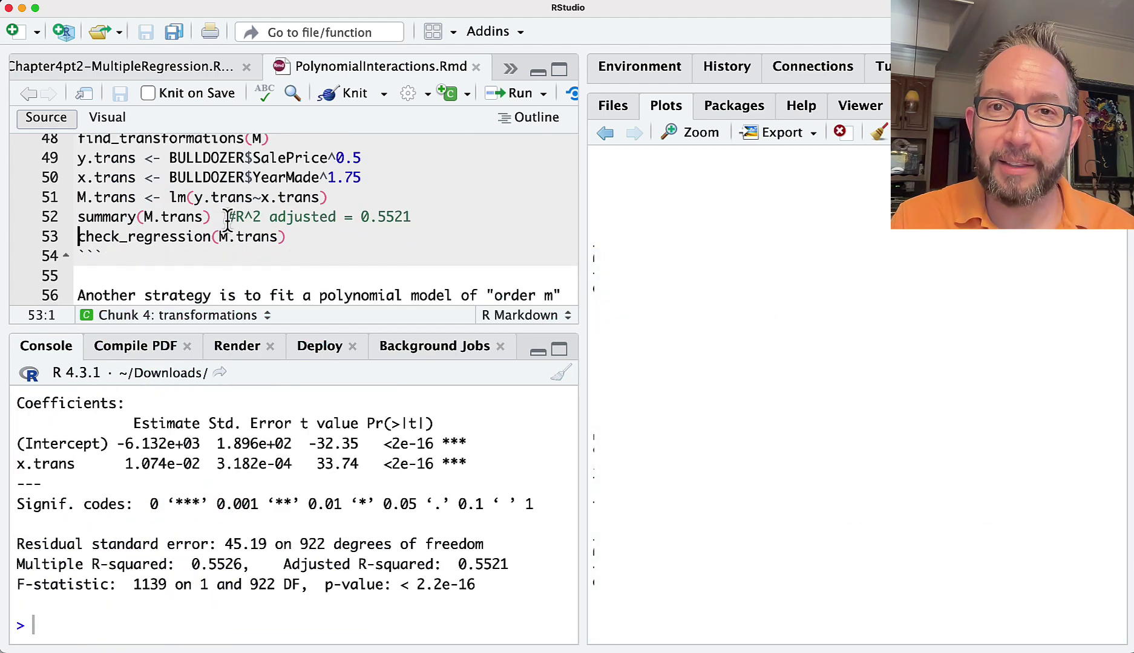
key("super+Return")
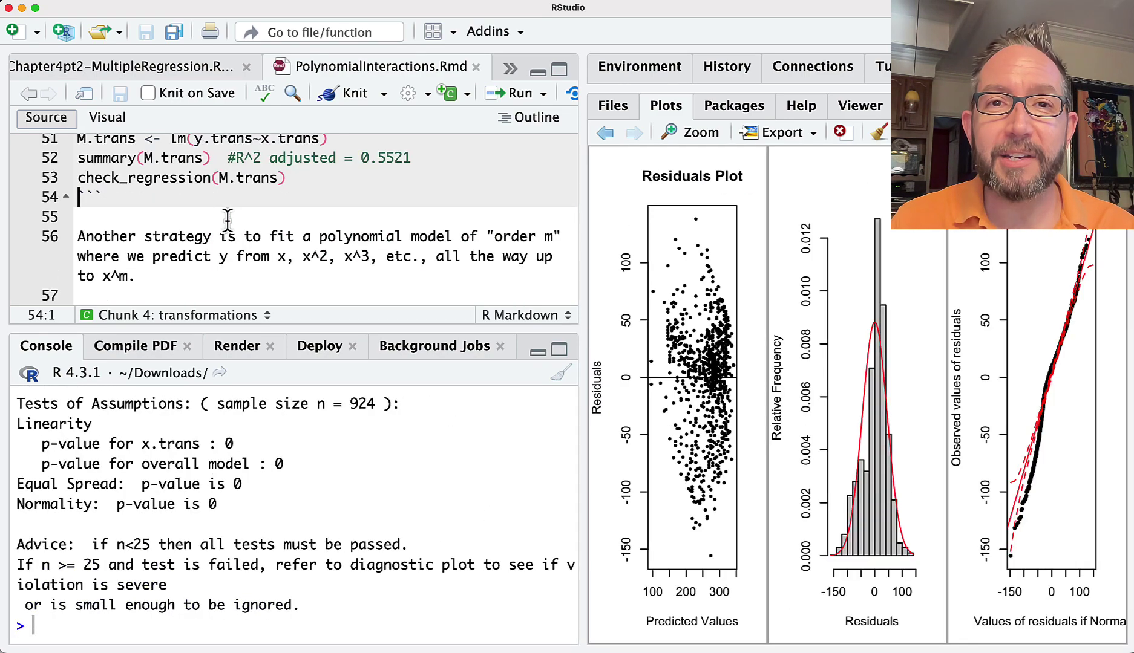
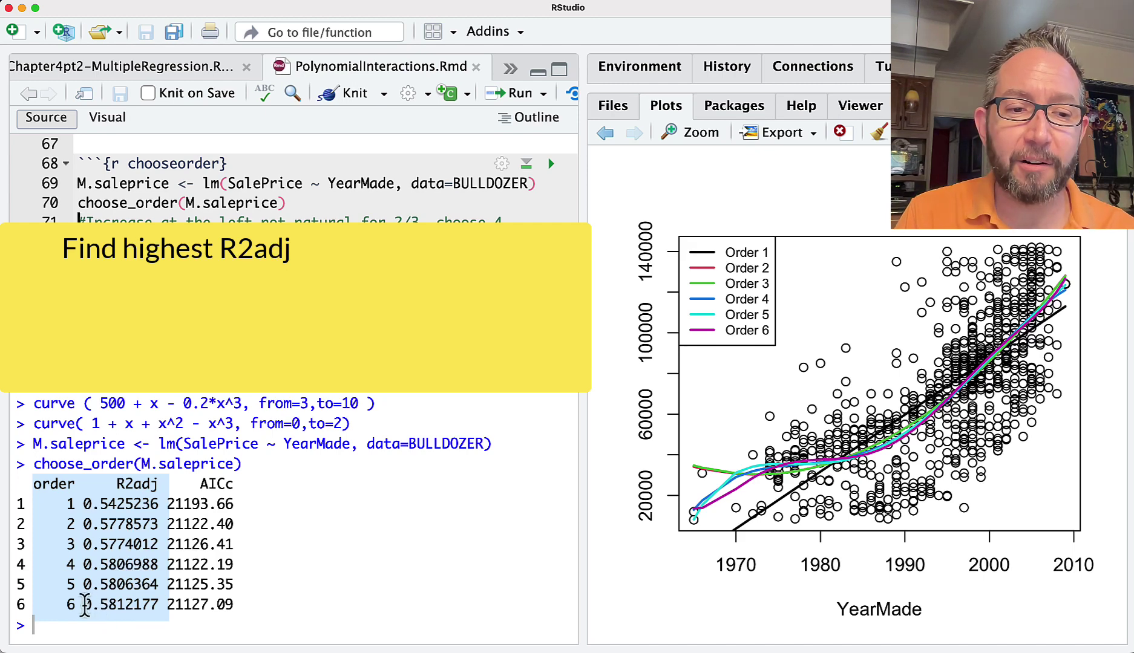
left_click_drag(83, 605, 158, 605)
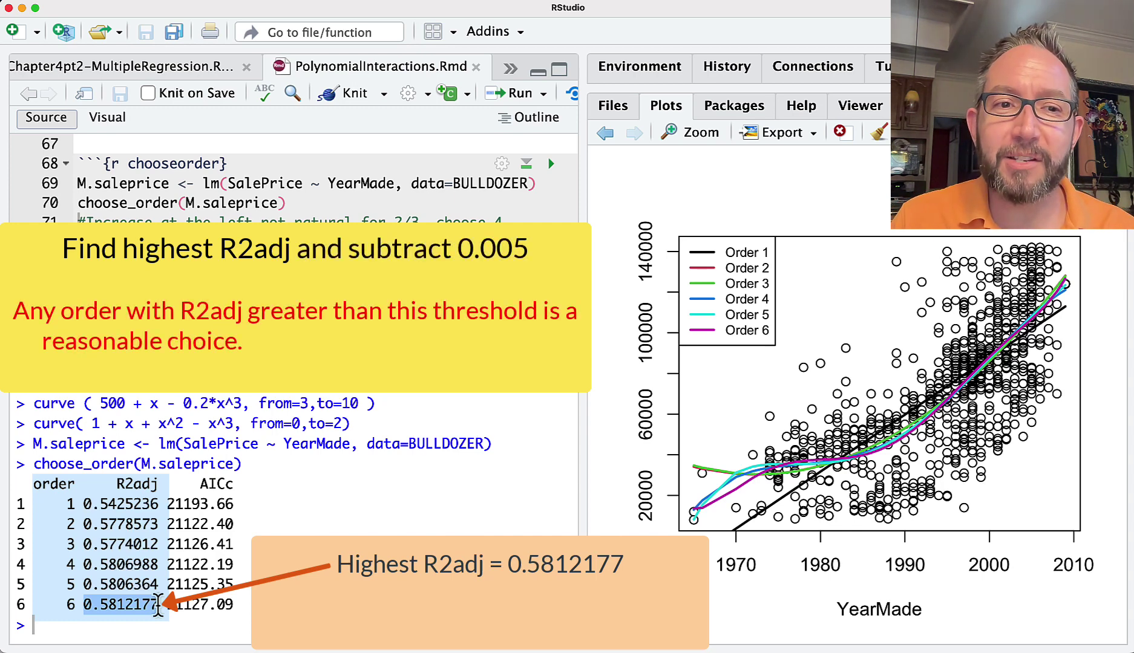
left_click(221, 206)
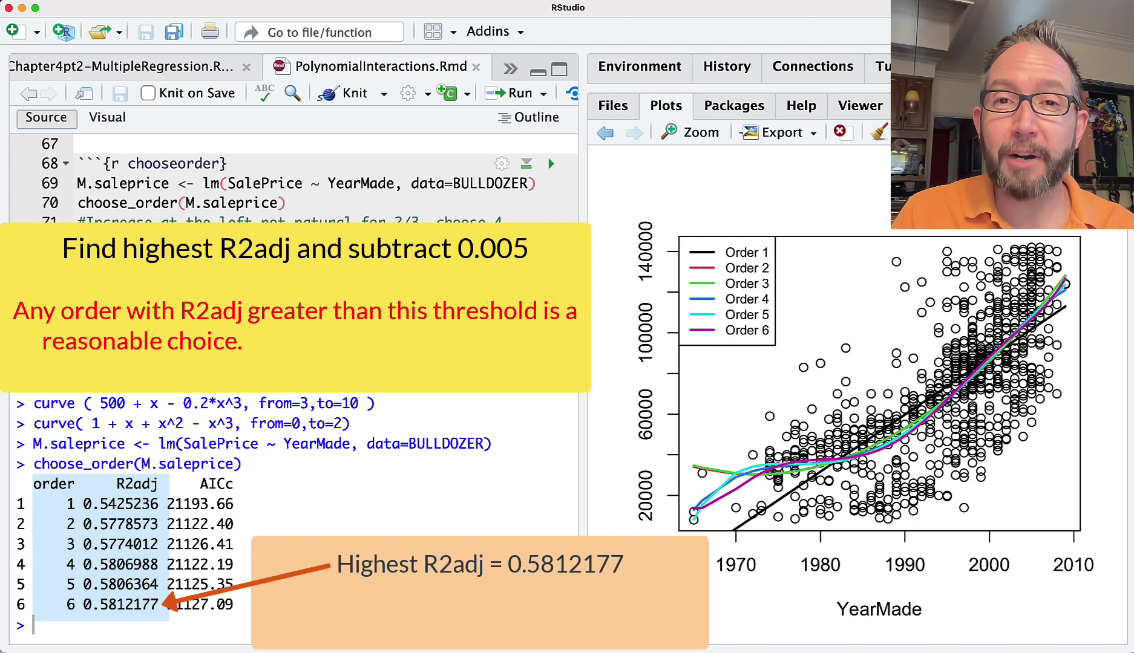
Run 0.5812177 - 0.005 to get the adjusted R-squared threshold of 0.5762177
key("super+Return")
key("super+Return")
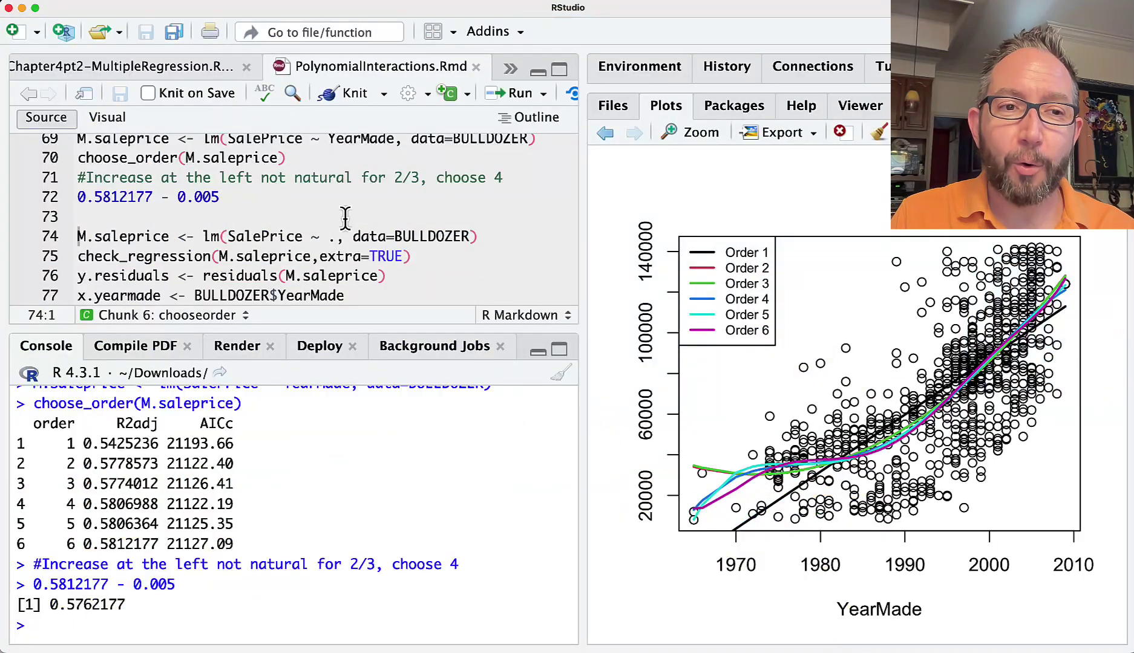
Add and run M <- lm(SalePrice~poly(YearMade,4),data=BULLDOZER) in the chunk
key("Return")
key("Up")
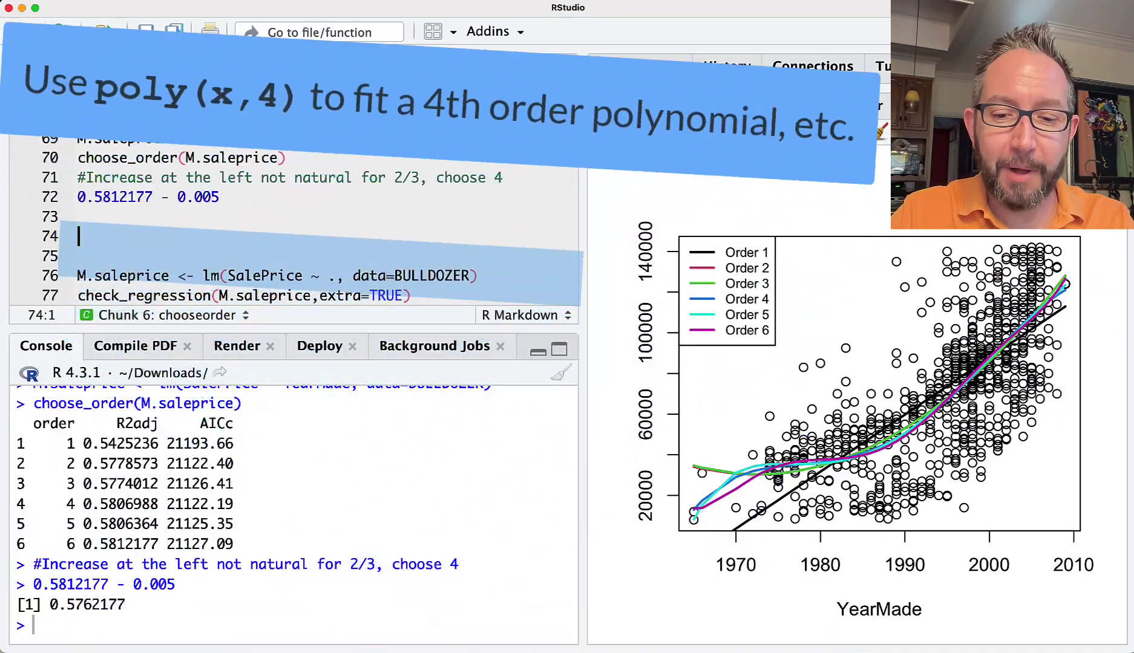
type("M <- lm(")
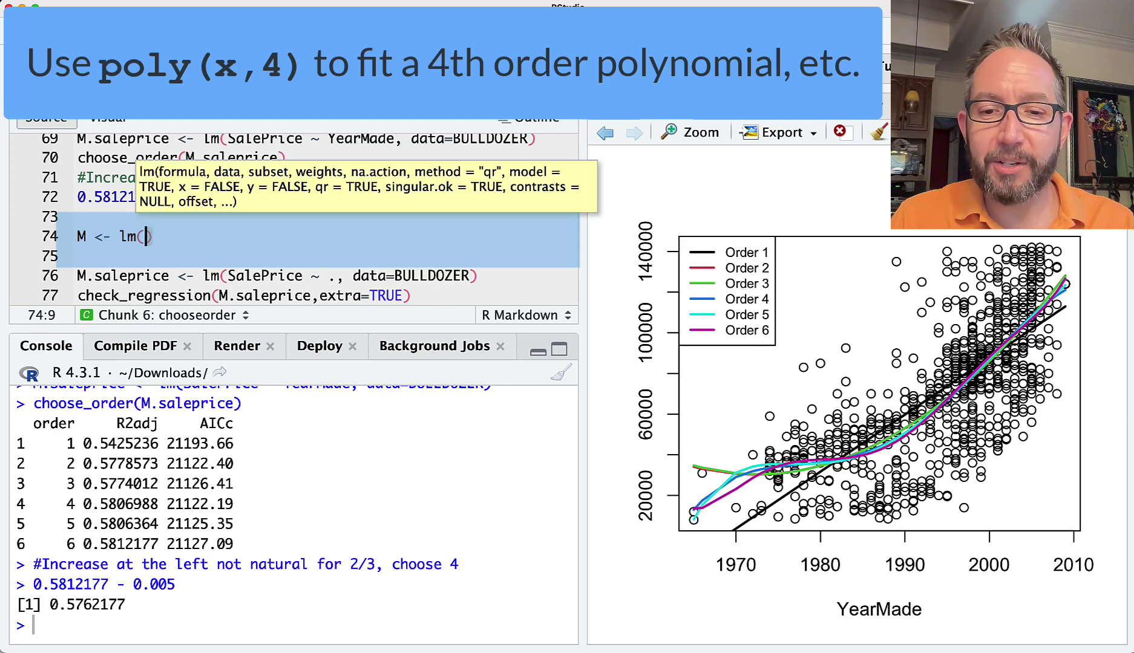
type("SalePrice~")
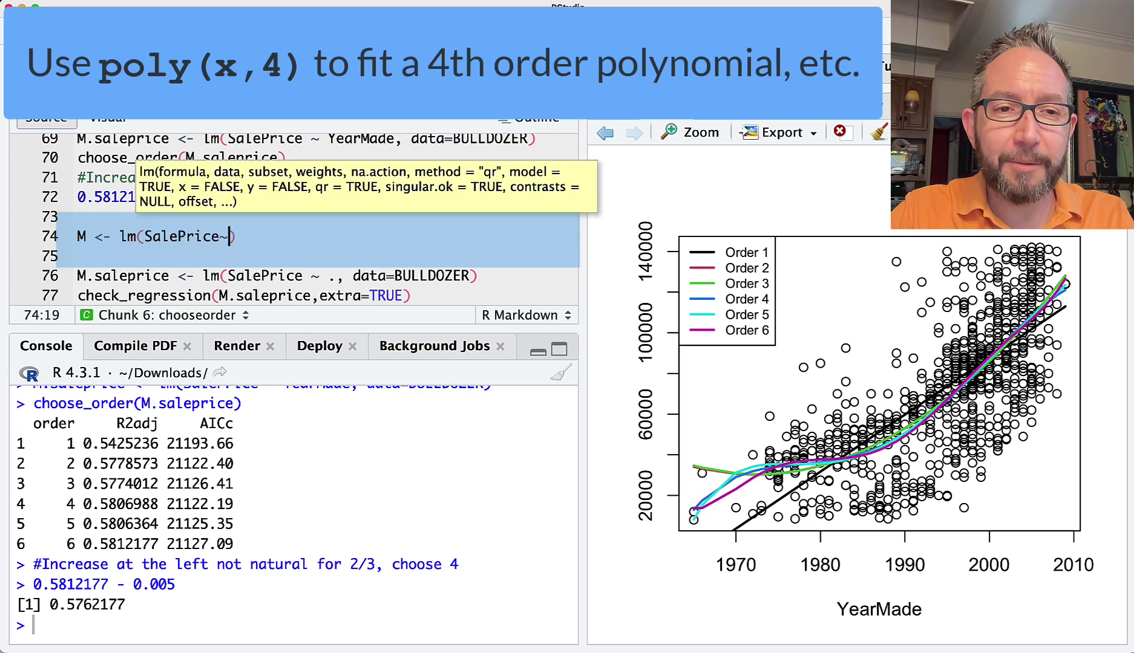
type("poly")
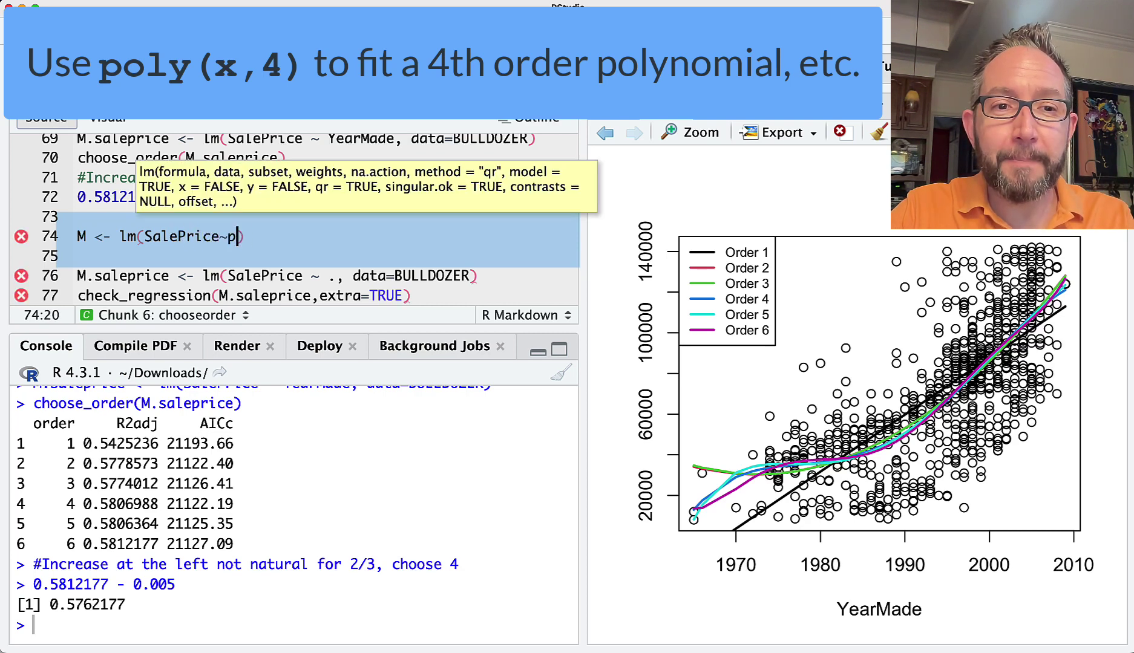
type("(")
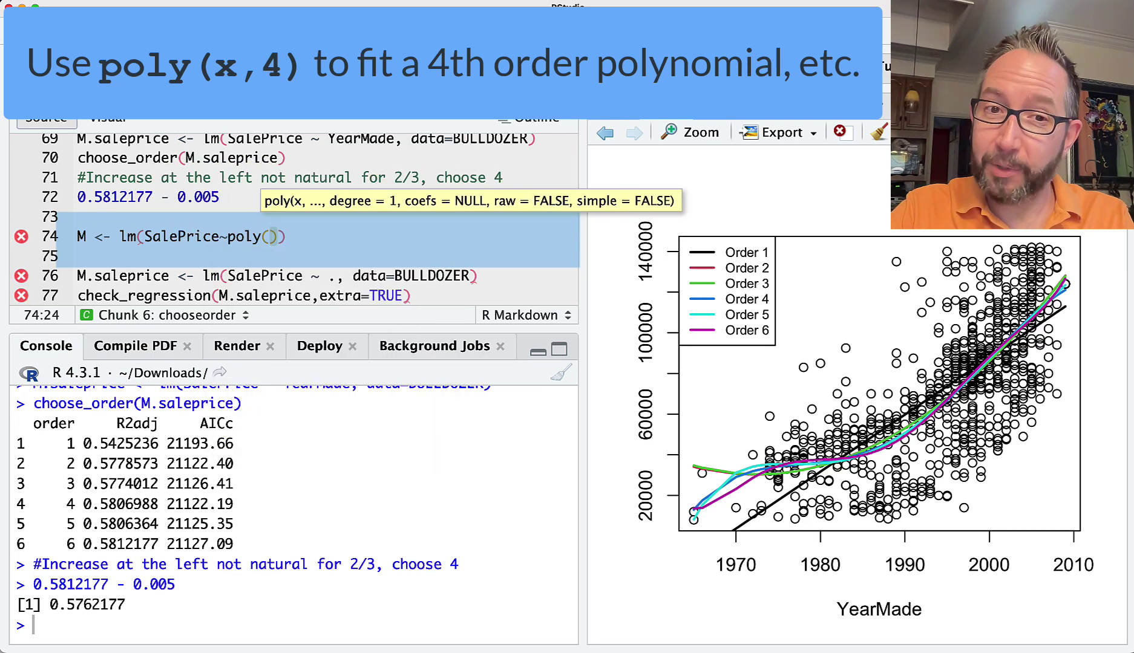
type("YearMade")
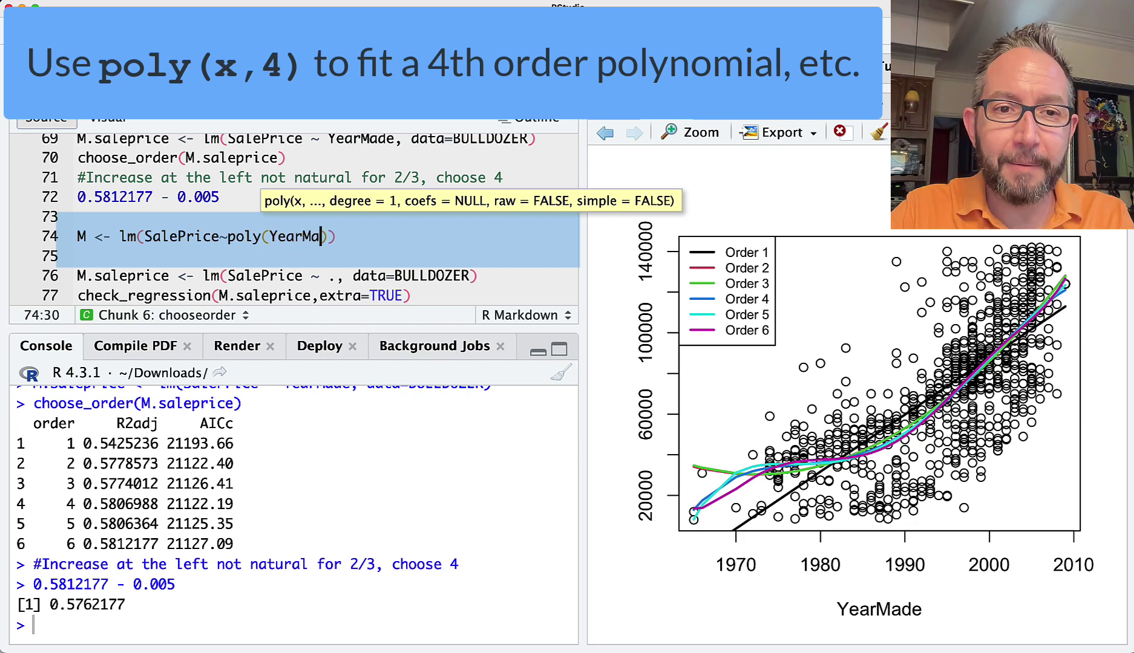
type(",4)")
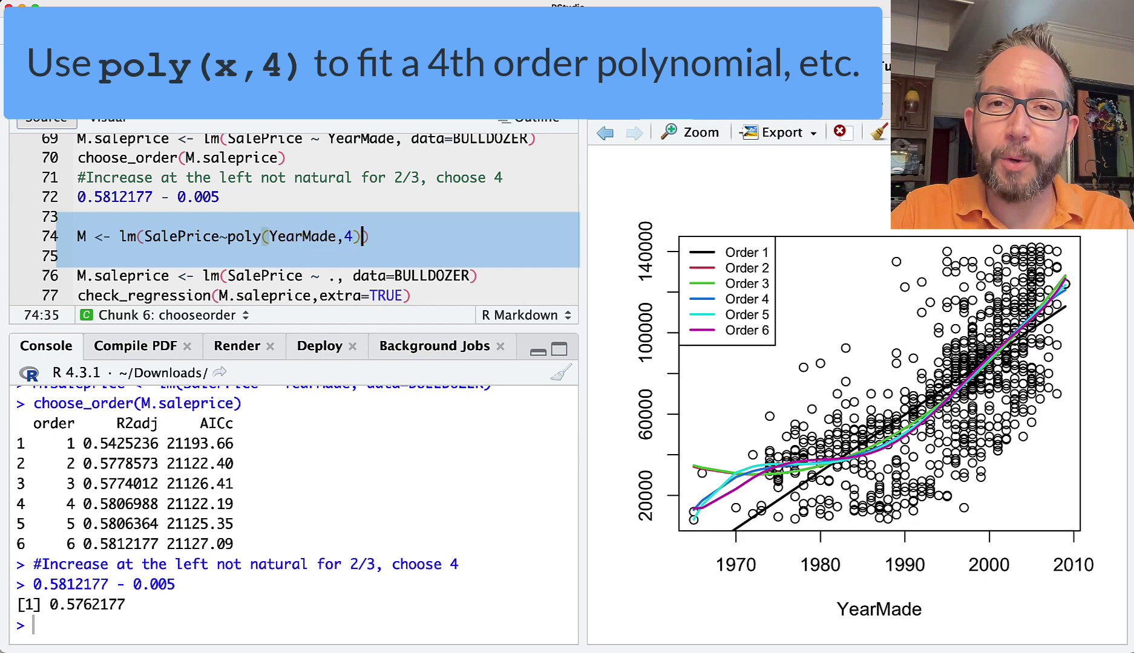
type(",data=D")
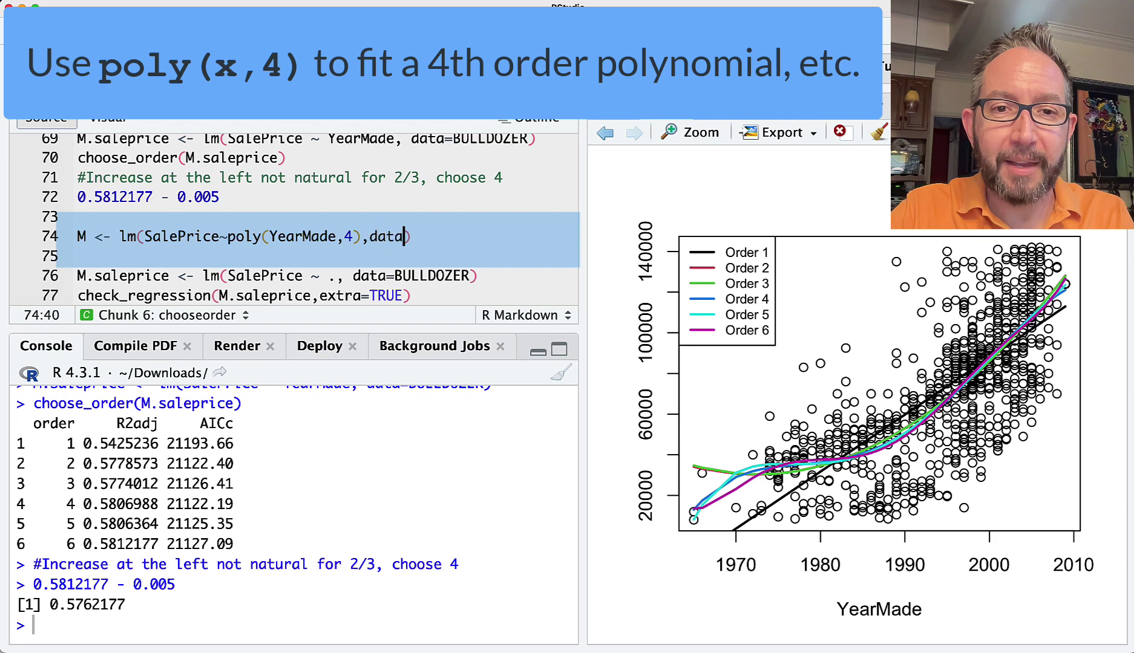
type("ULLDOZER")
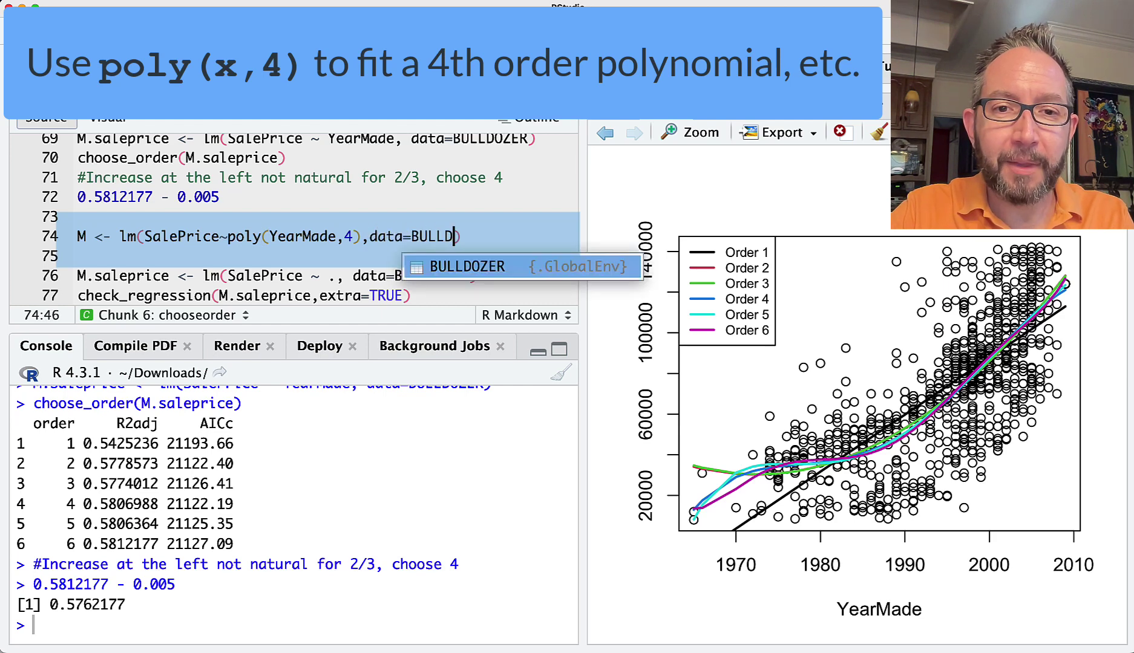
key("super+Return")
left_click(254, 214)
Print summary(M) for the 4th-order polynomial model in the console
type("summary(M)")
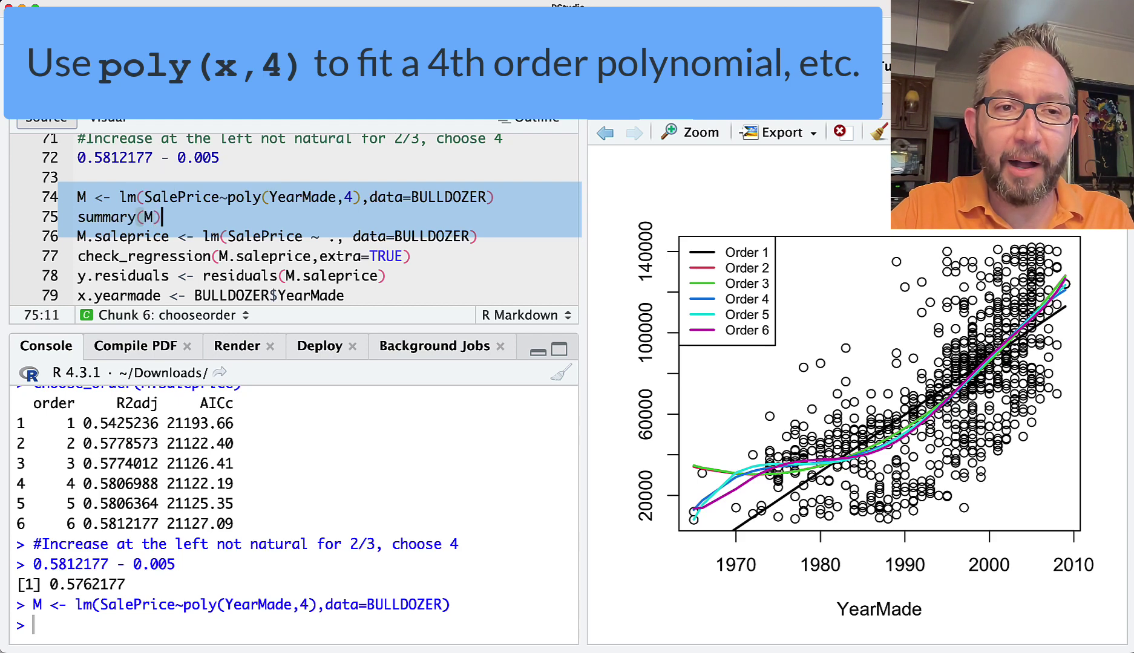
key("super+Return")
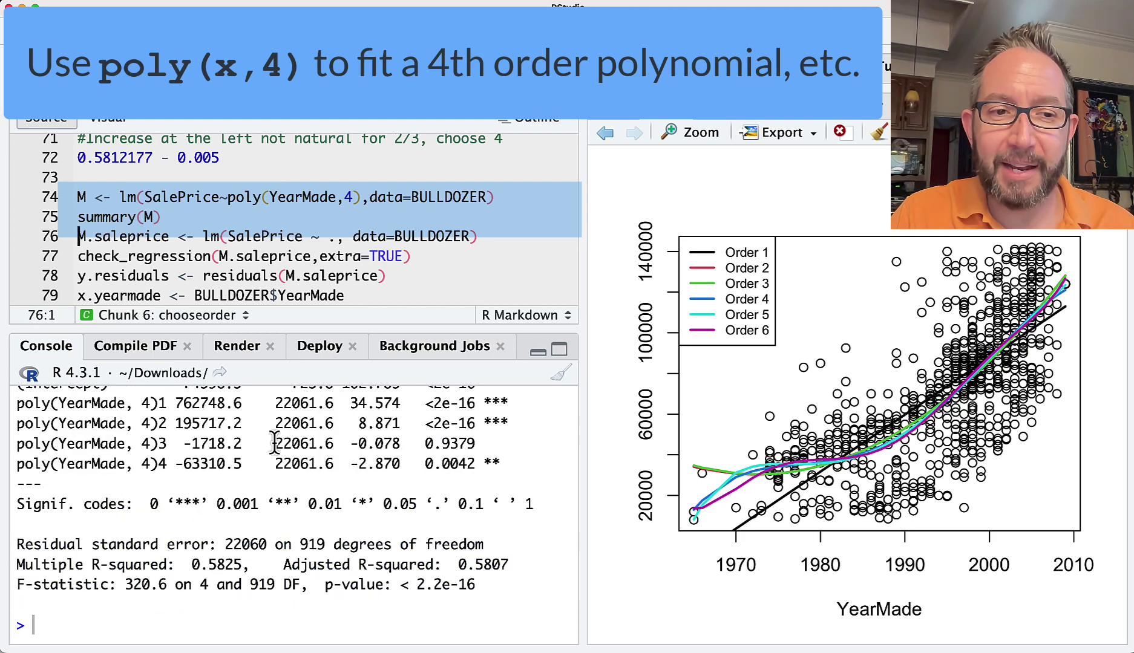
scroll(273, 448, "up", 3)
Highlight the second- and fourth-order coefficient rows; the fourth-order p is 0.0042
left_click_drag(148, 491, 175, 489)
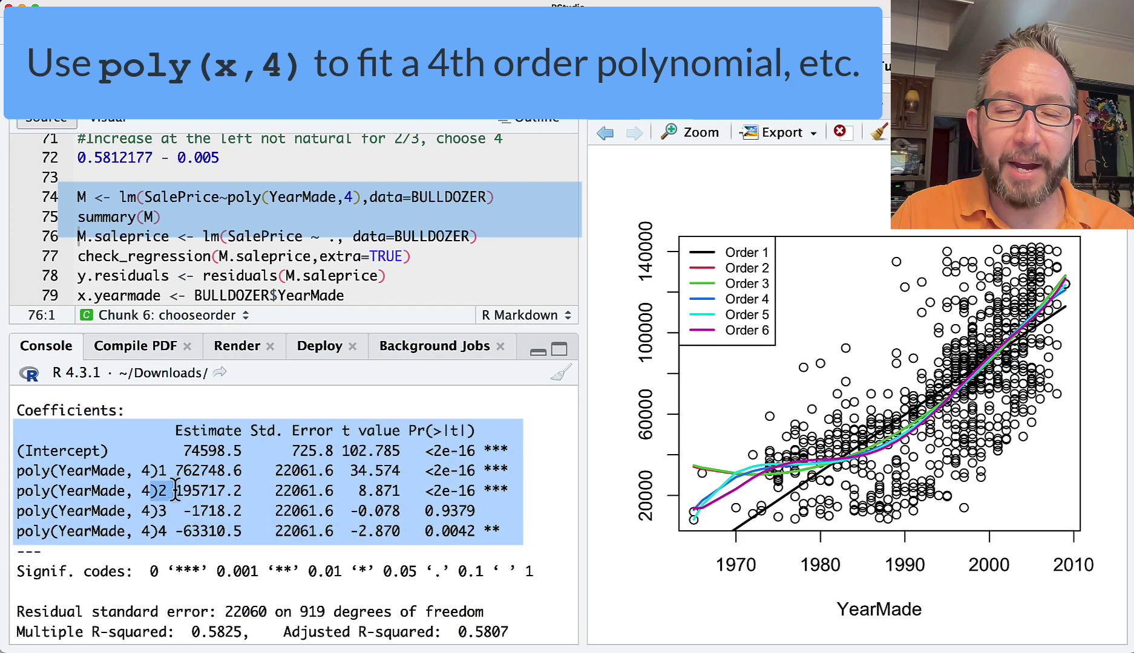
left_click(175, 490)
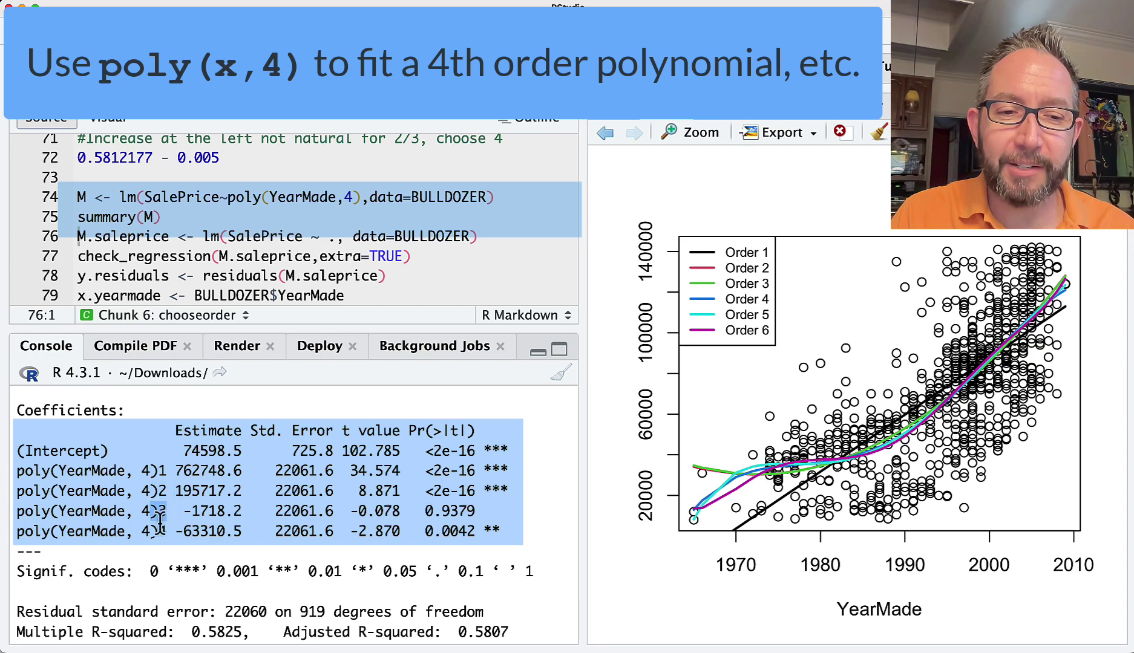
left_click_drag(148, 537, 174, 535)
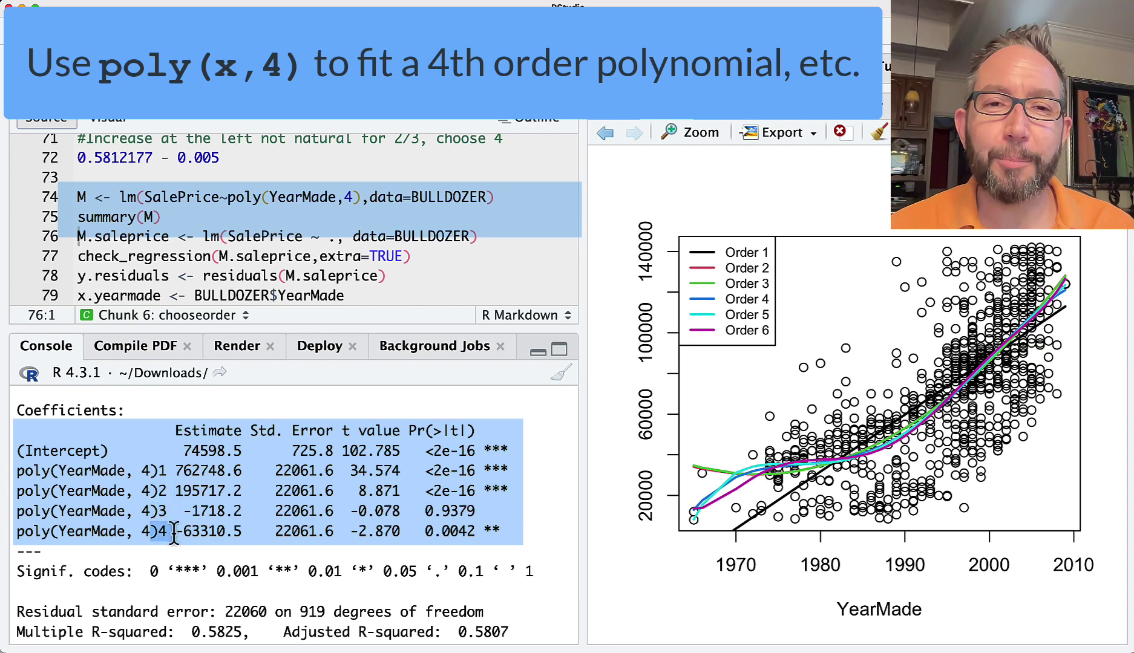
left_click(200, 490)
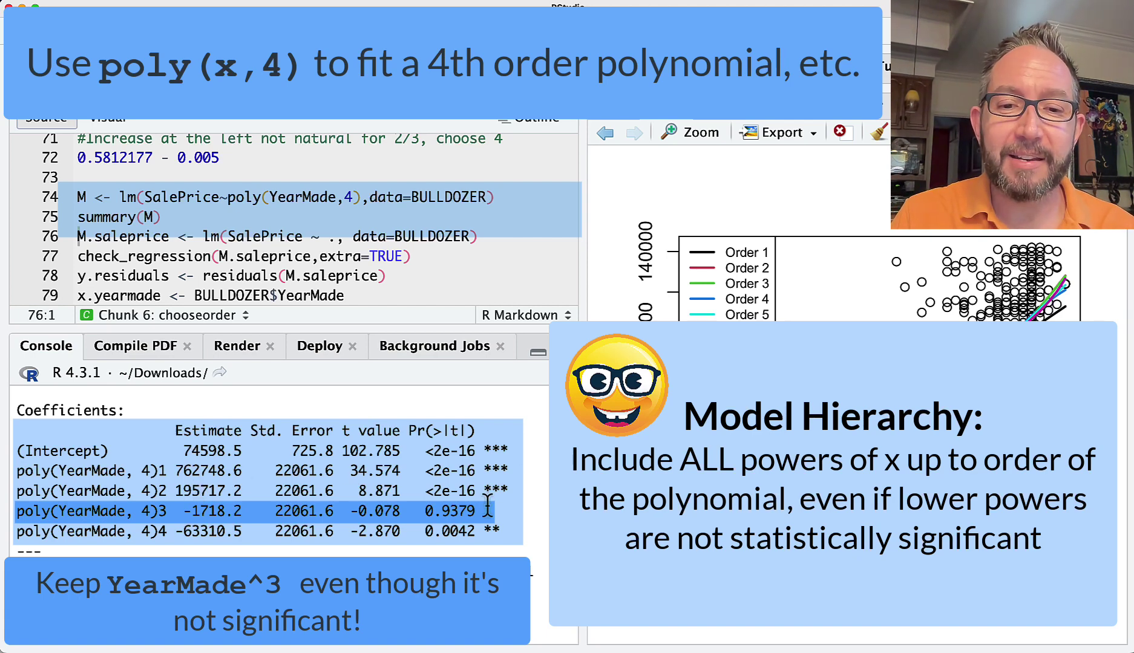
left_click(409, 277)
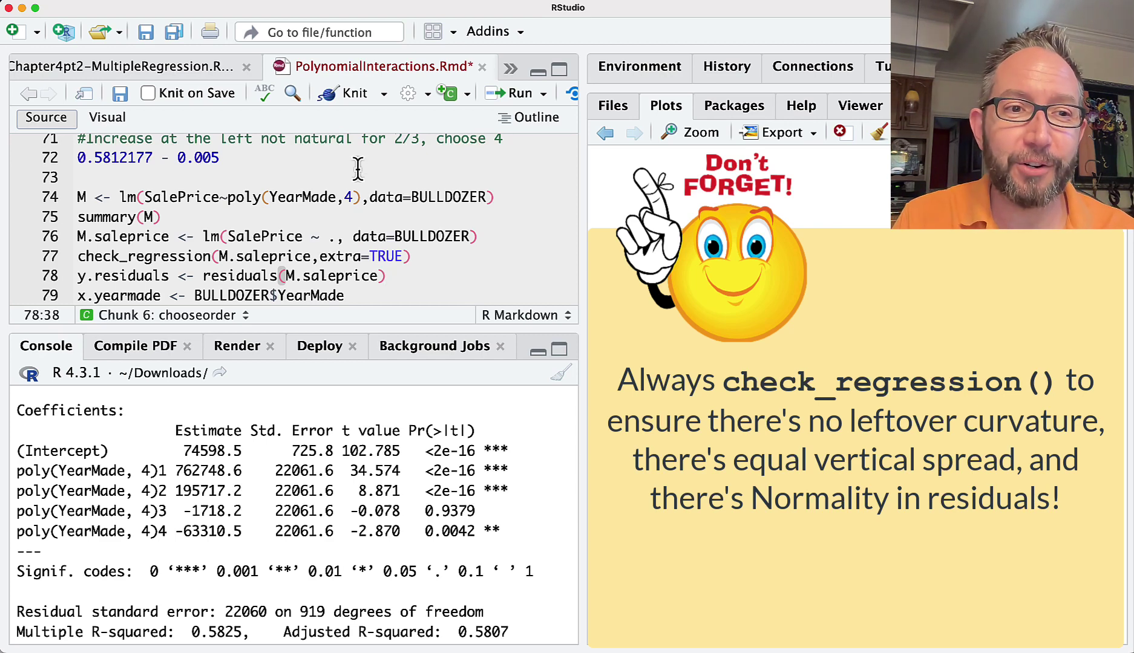
Add check_regression(M) below the model fit and run it for residual diagnostics
scroll(266, 150, "down", 3)
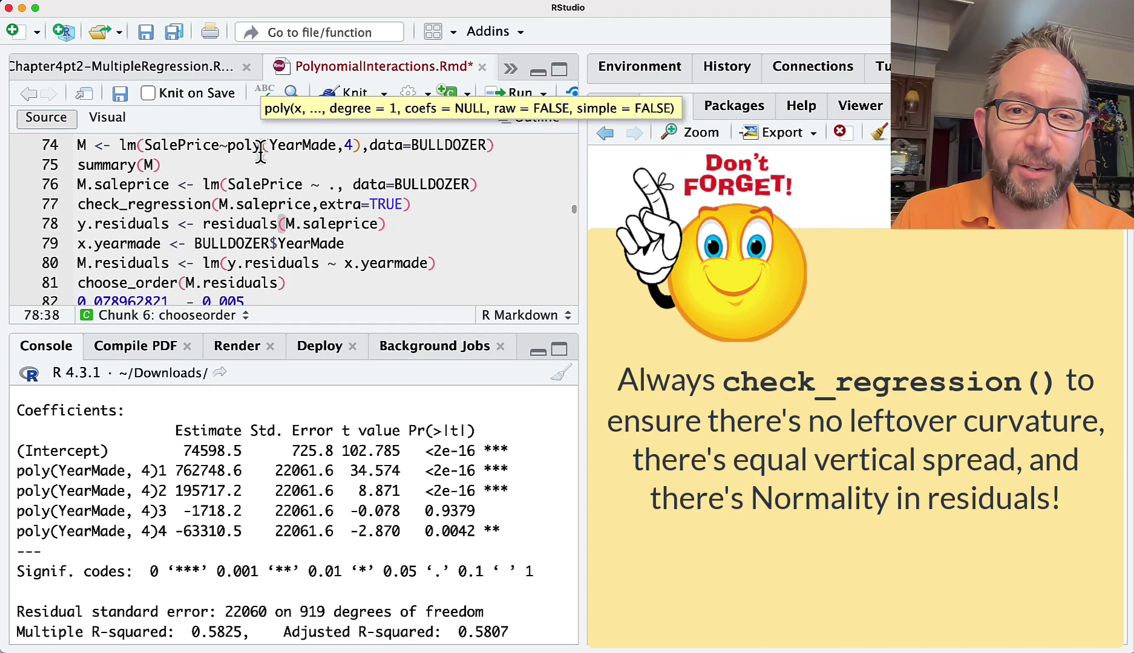
scroll(237, 155, "up", 3)
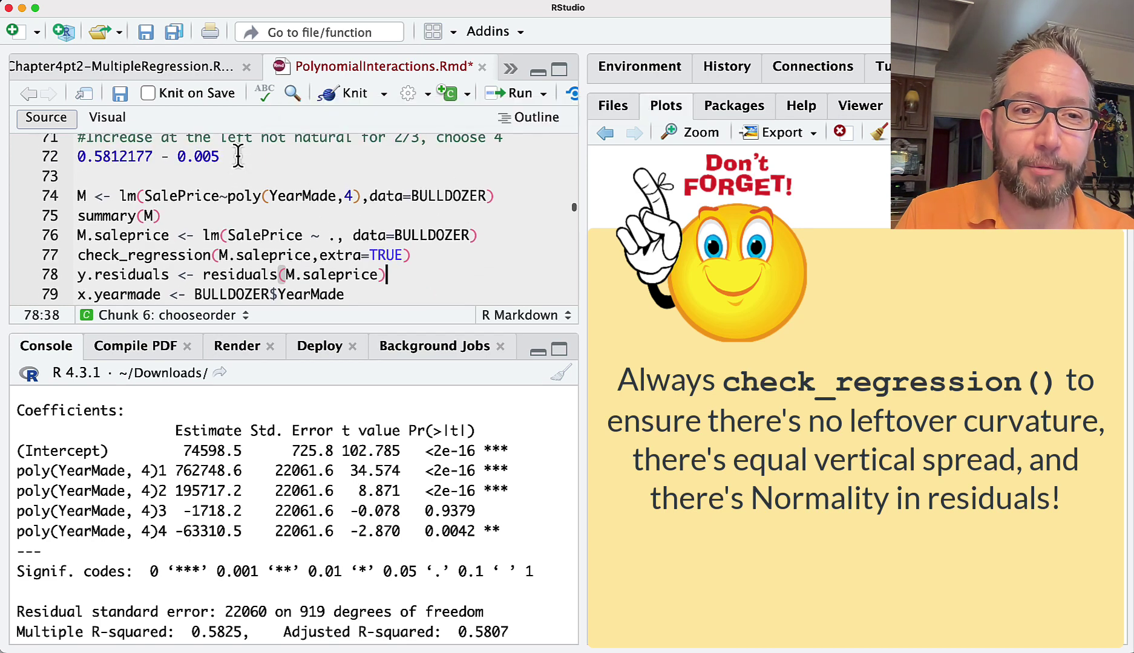
left_click(506, 198)
key("Return")
type("check")
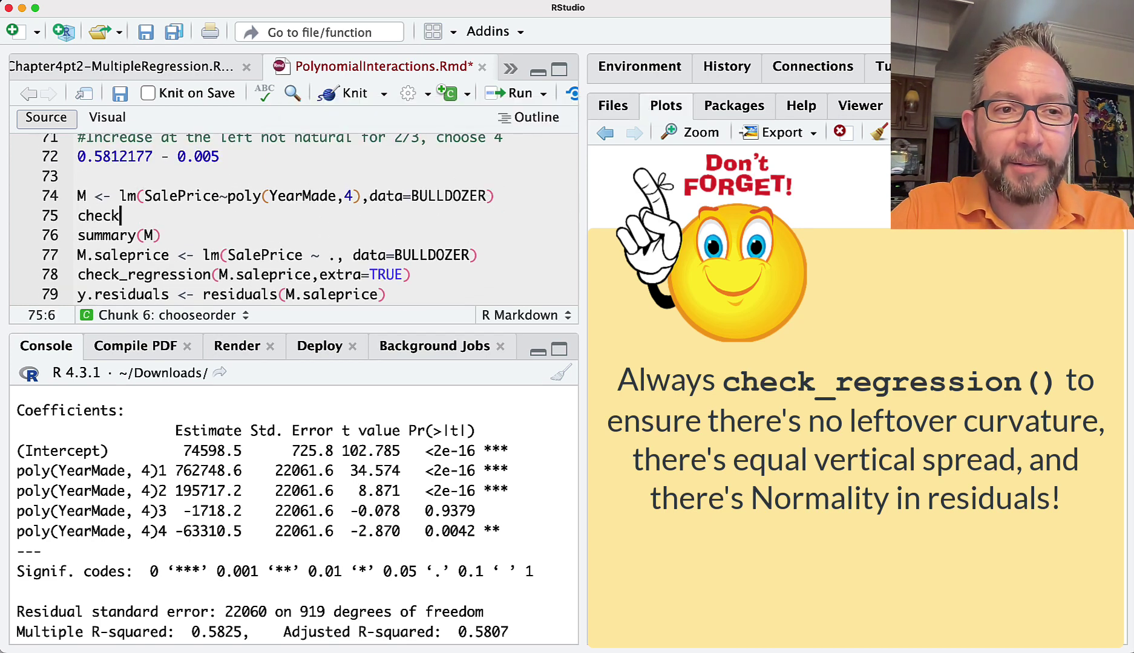
type("_re")
key("Tab")
type("M")
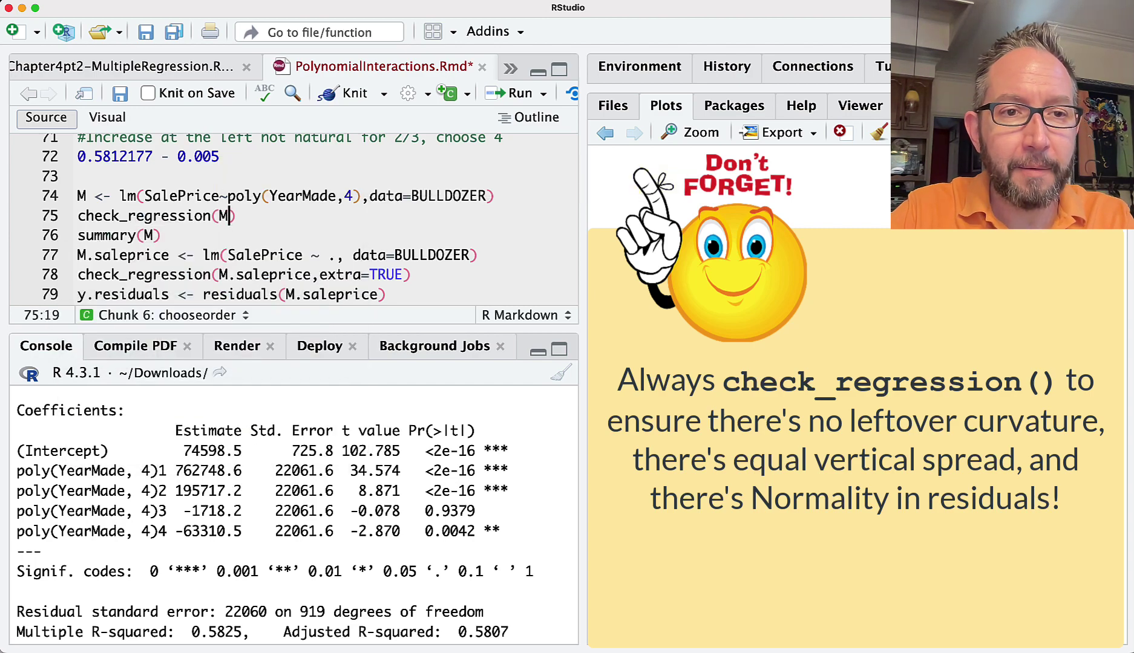
key("super+Return")
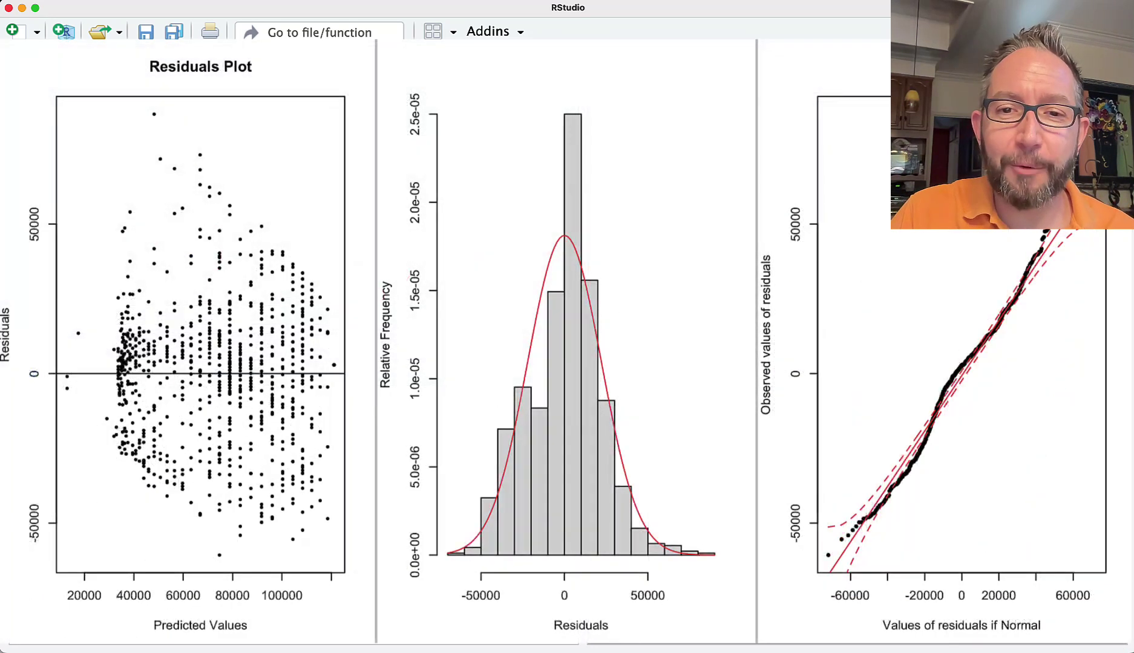